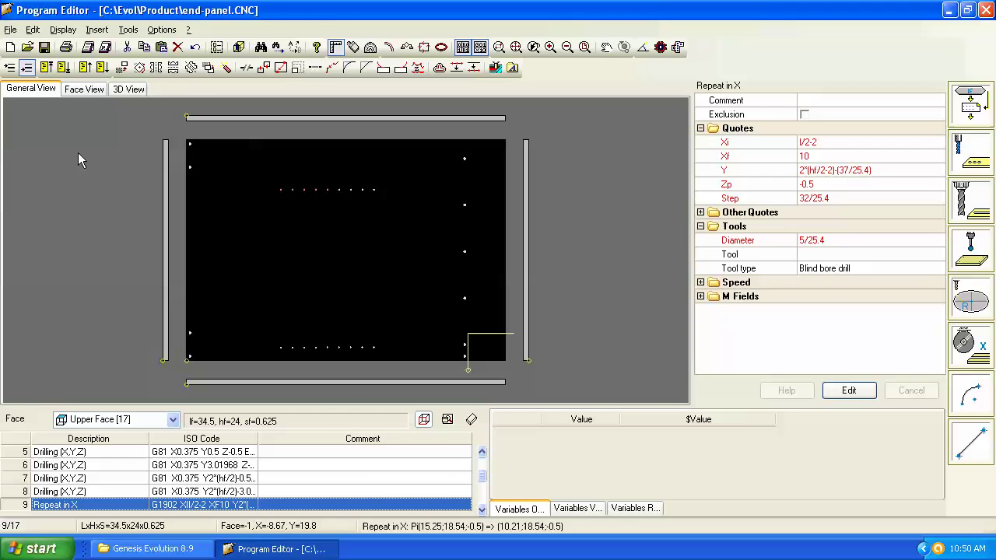
Create a new blank program, Program7.cnc, with the panel's upper face active
left_click(10, 48)
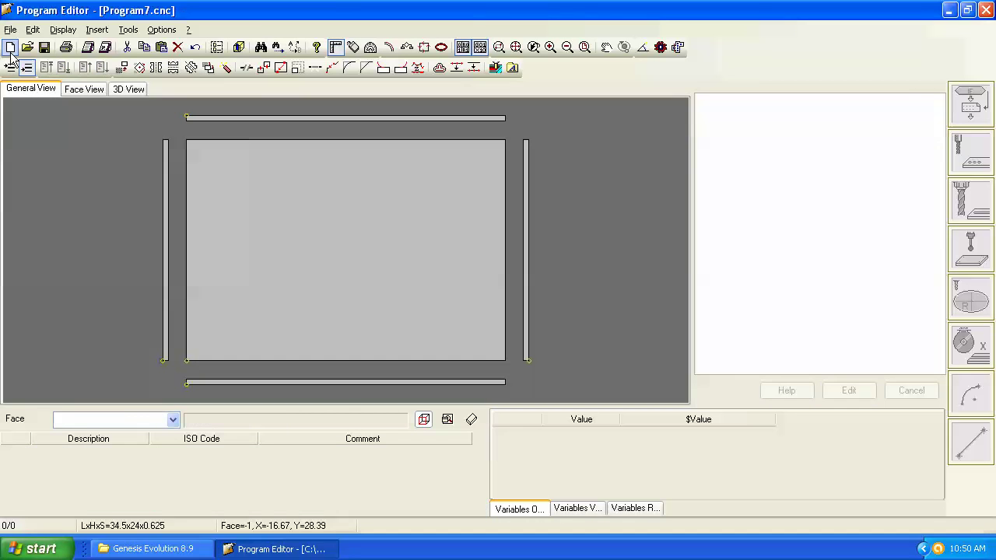
left_click(210, 239)
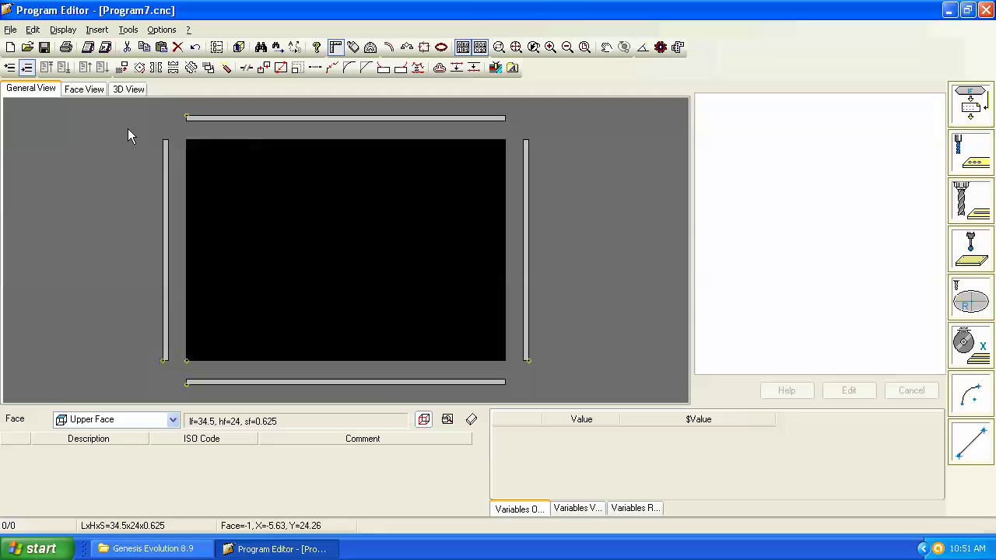
Set the piece parameters to length 24, height 6 and thickness 1 inch
left_click(88, 48)
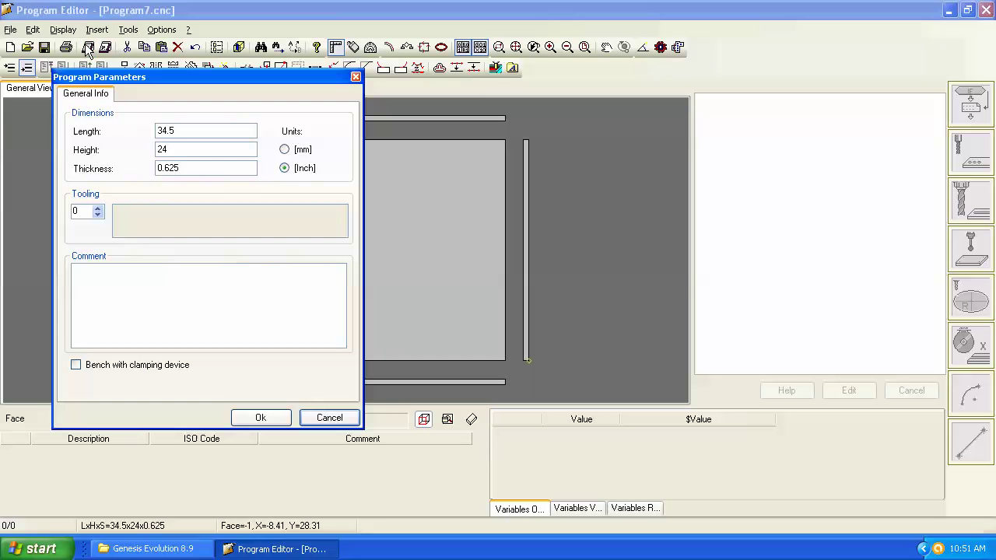
double_click(187, 131)
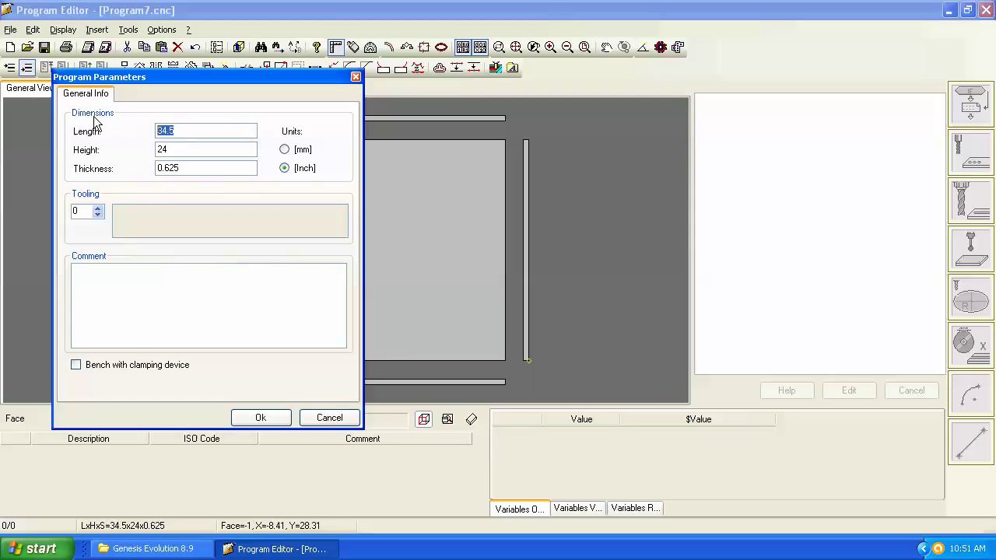
type("24")
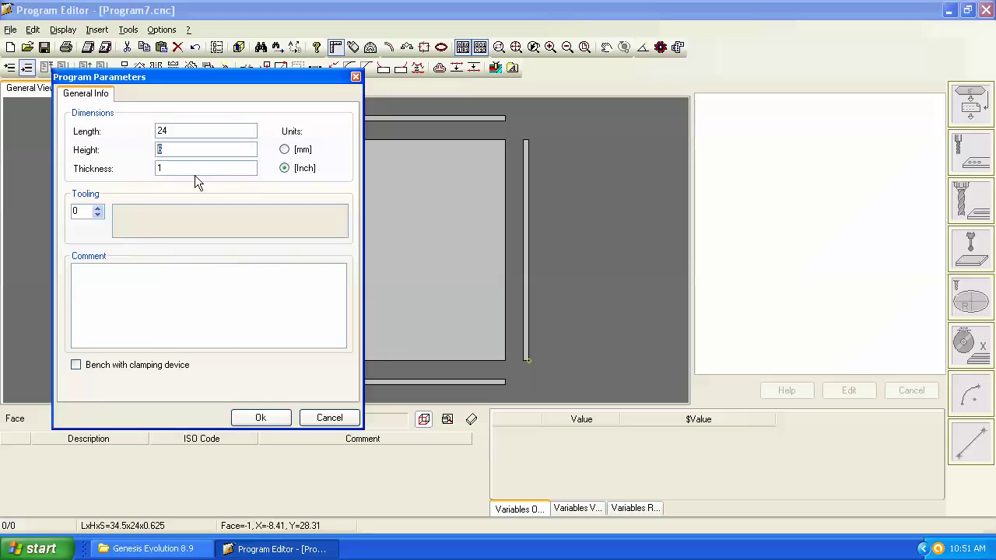
left_click(263, 418)
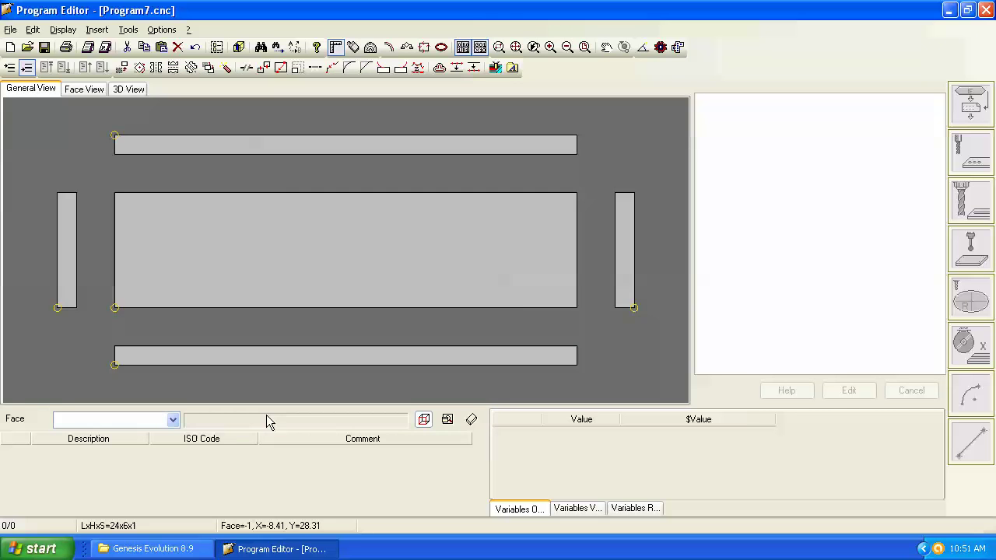
Add a Drilling (X,Y,Z) operation on the upper face
left_click(299, 278)
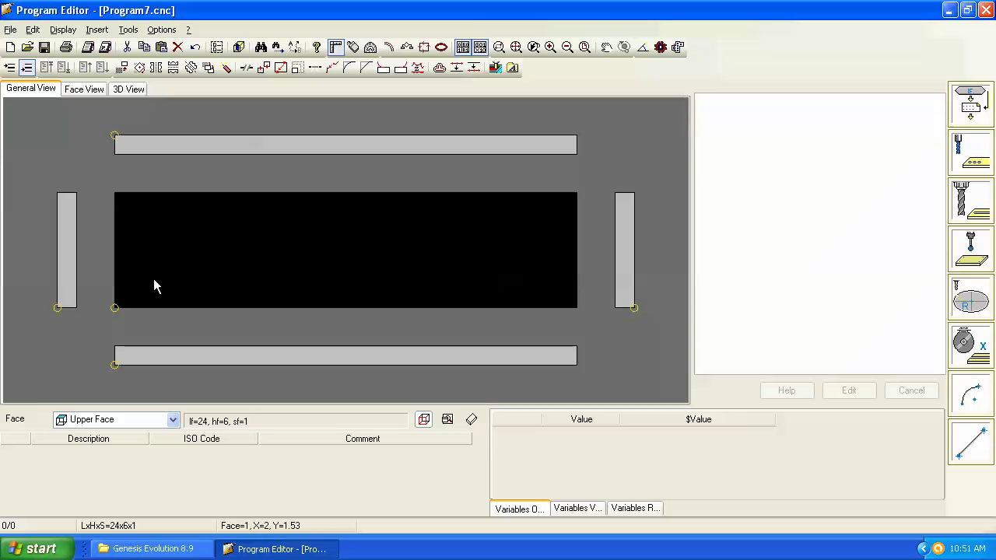
left_click(967, 156)
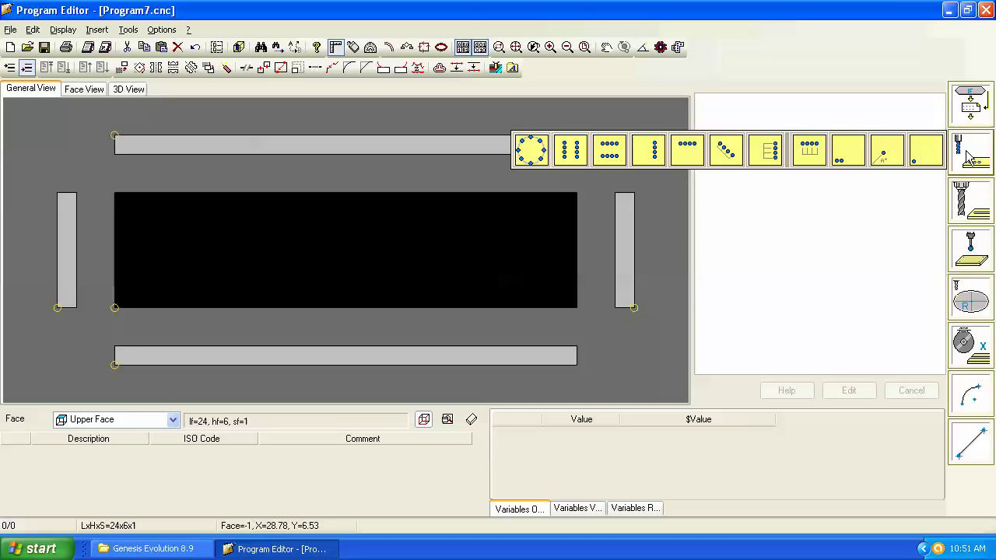
left_click(911, 150)
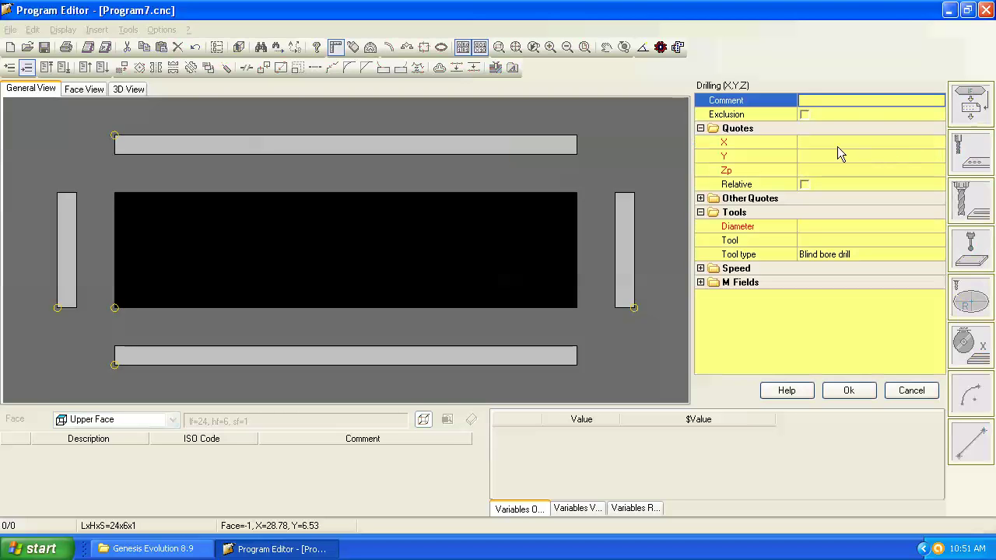
Position the hole at X 1, Y 1 with depth Zp -0.5
left_click(815, 143)
type("1")
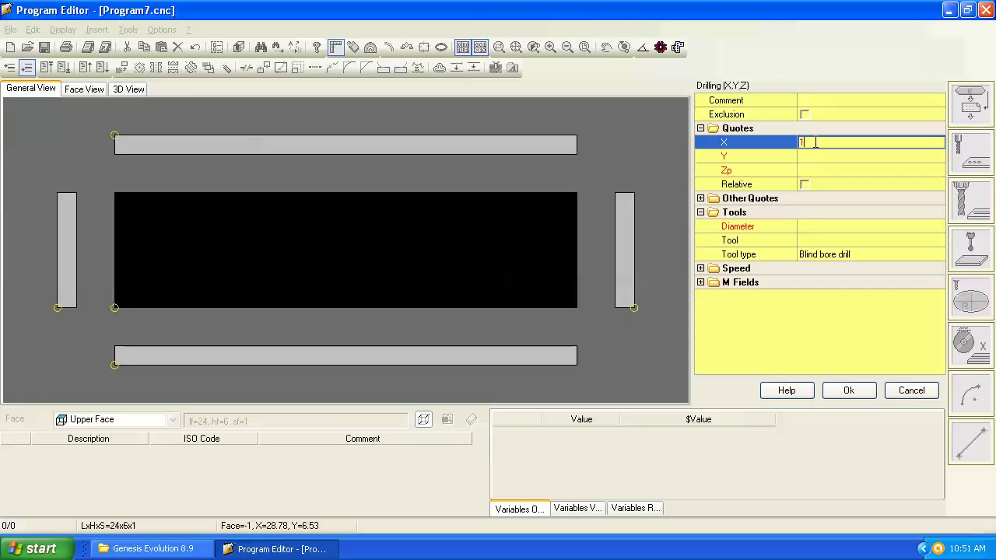
key("Return")
type("1")
key("Return")
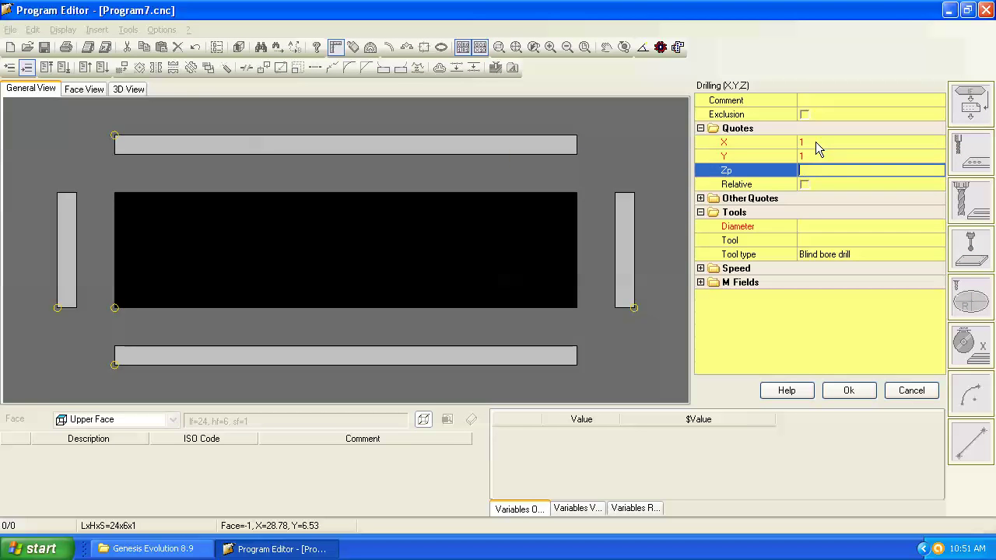
type("-0.5")
Enter 8/25.4 as the drilling diameter
left_click(822, 225)
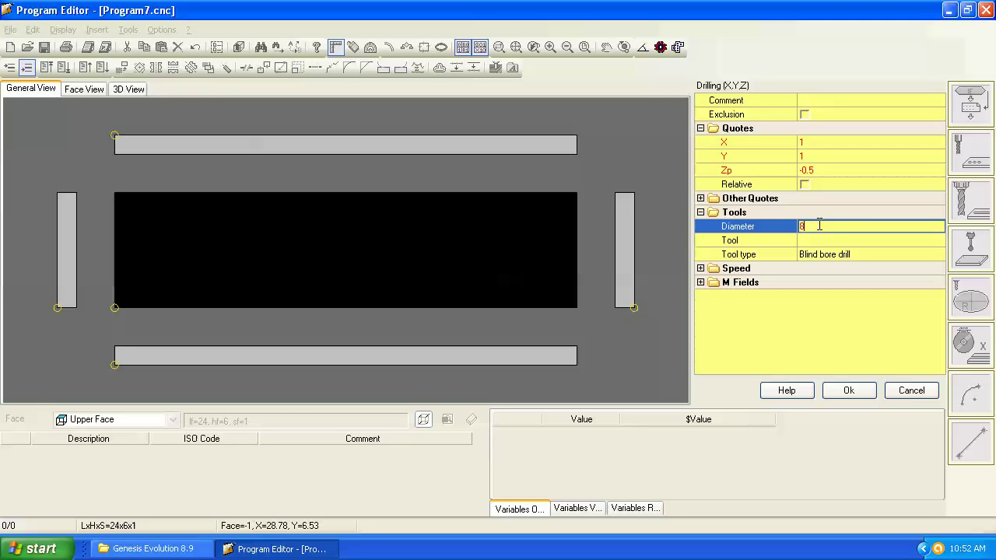
type("8")
type("/25.4")
left_click(833, 241)
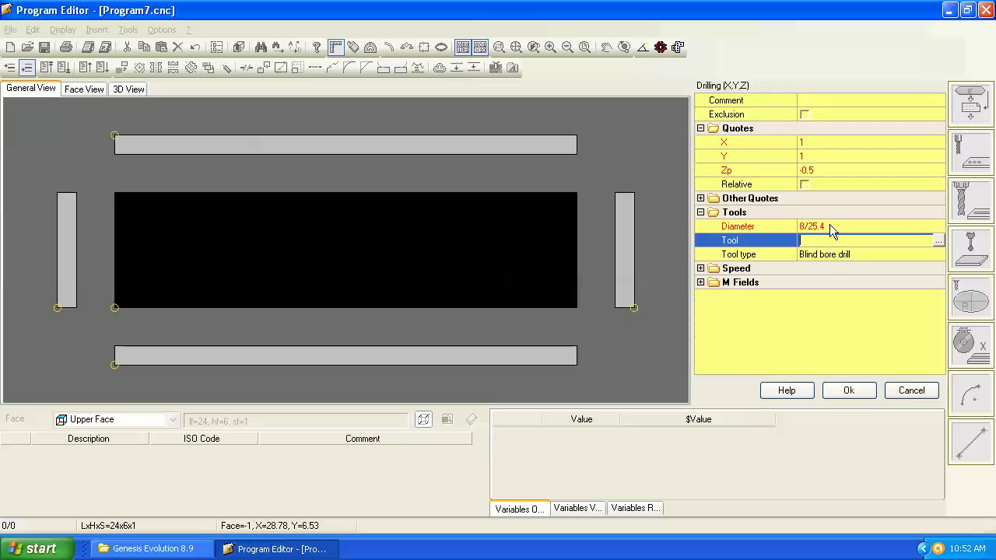
Re-enter the diameter, trying 0.315 before settling on 8/25.4
left_click(829, 225)
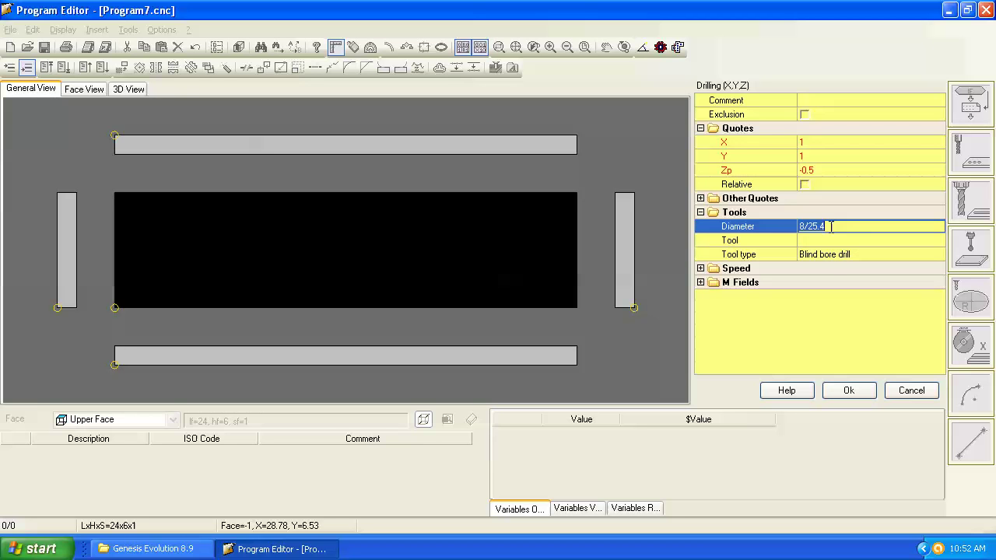
key("BackSpace")
type("0.315")
key("BackSpace")
key("BackSpace")
key("BackSpace")
key("BackSpace")
key("BackSpace")
type("8/25.4")
Add the X 1, Y 1 hole and inspect it in 3D View before returning to General View
left_click(844, 393)
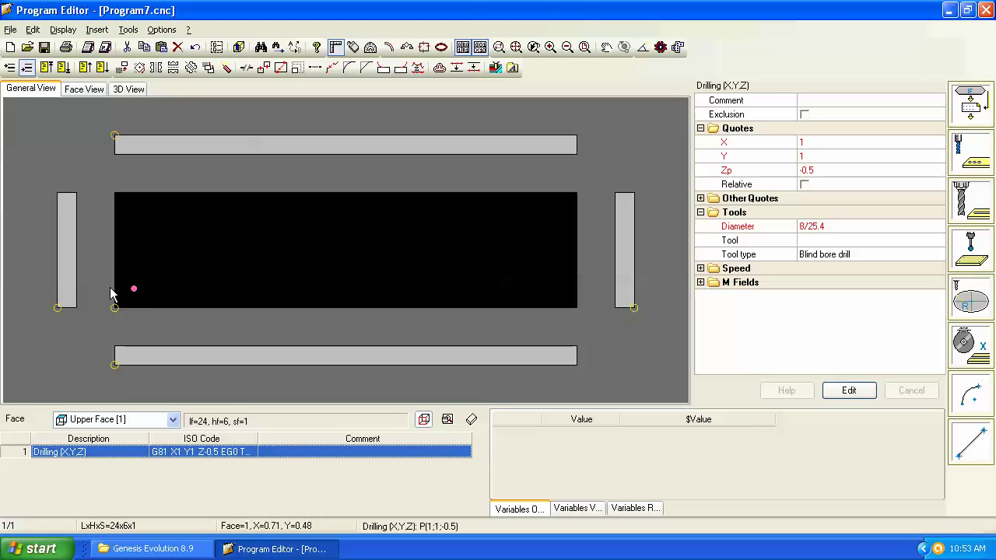
left_click(133, 91)
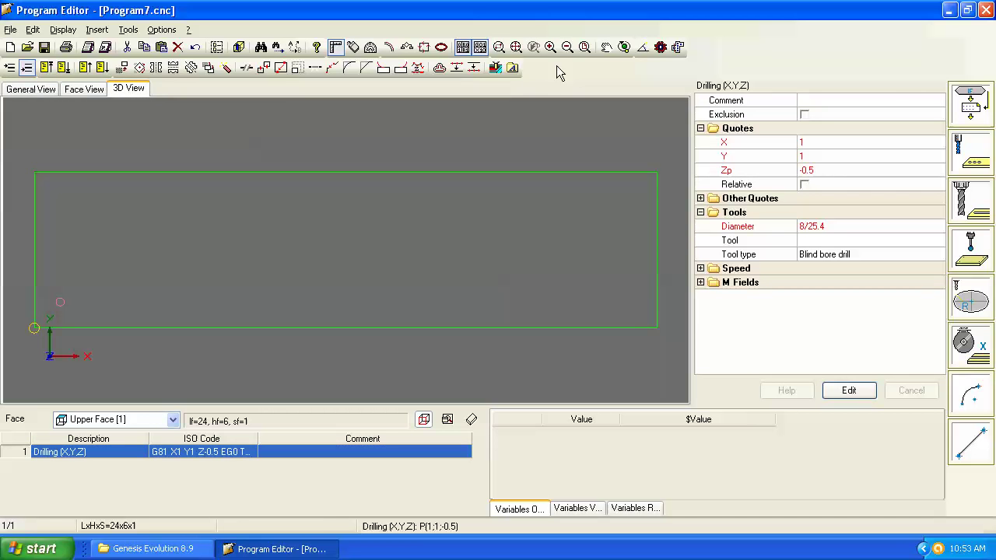
left_click(623, 46)
left_click_drag(436, 238, 370, 283)
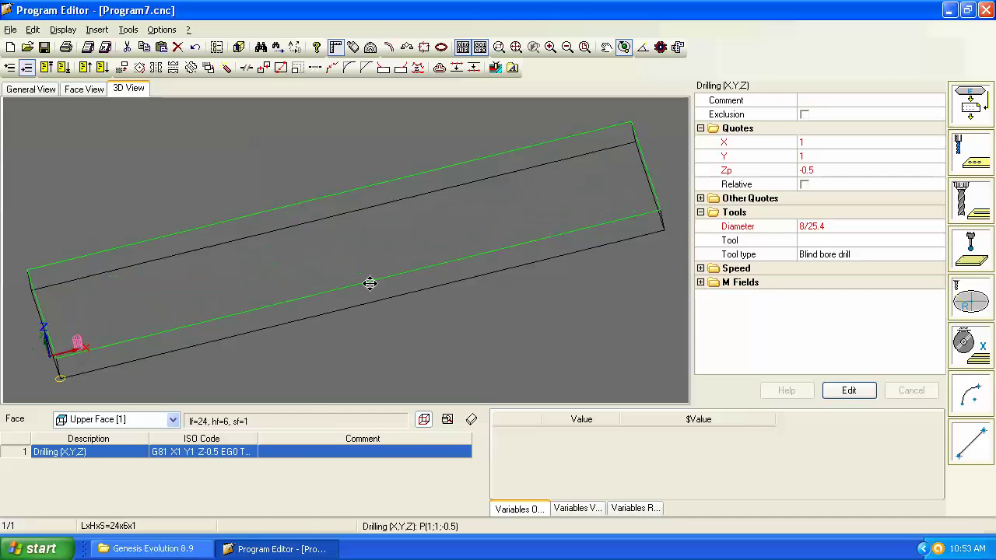
left_click(44, 89)
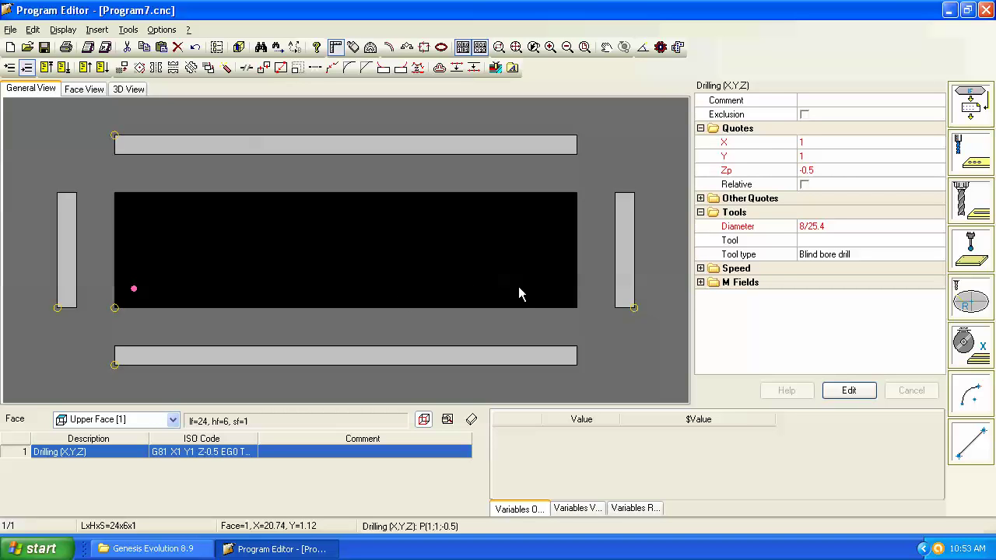
Add a Drilling (X,Y,Z) hole at X 23, Y 1
left_click(971, 150)
left_click(942, 152)
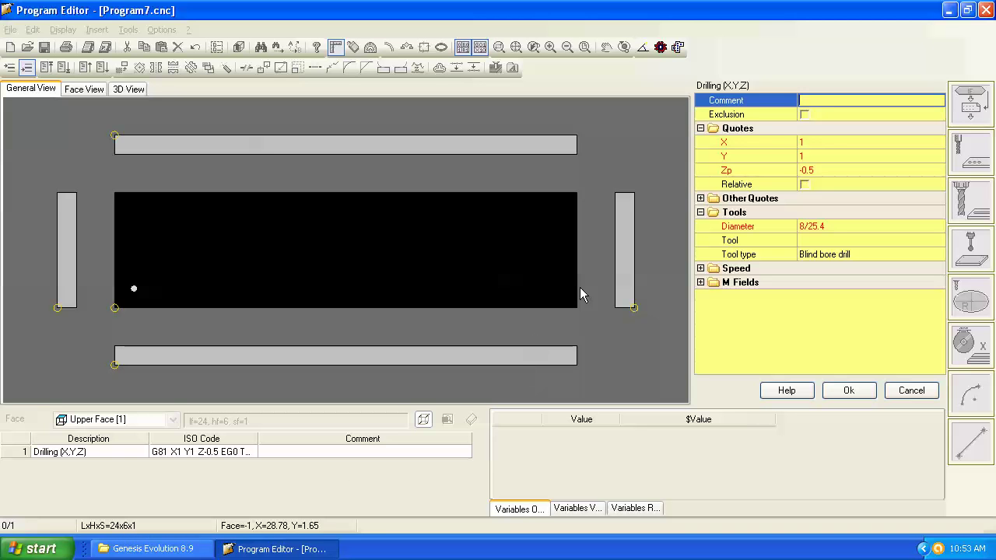
left_click(808, 141)
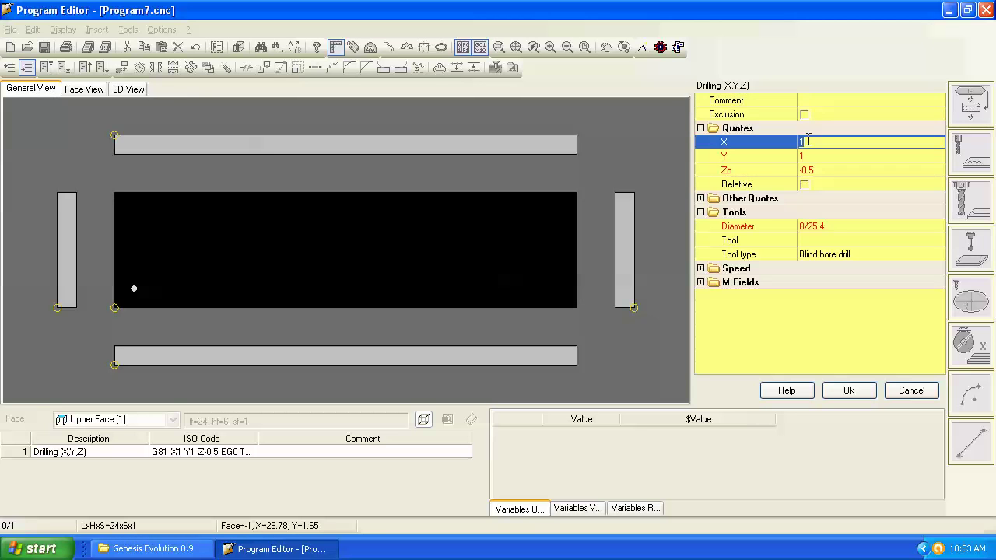
type("23")
left_click(848, 391)
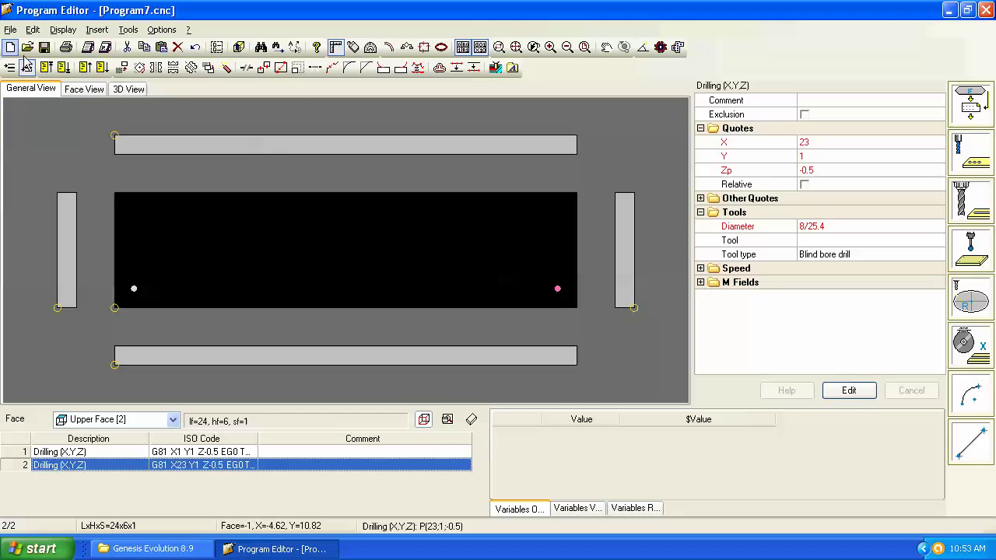
Change the panel length to 18 inches and select the now-outside X 23 hole
left_click(87, 49)
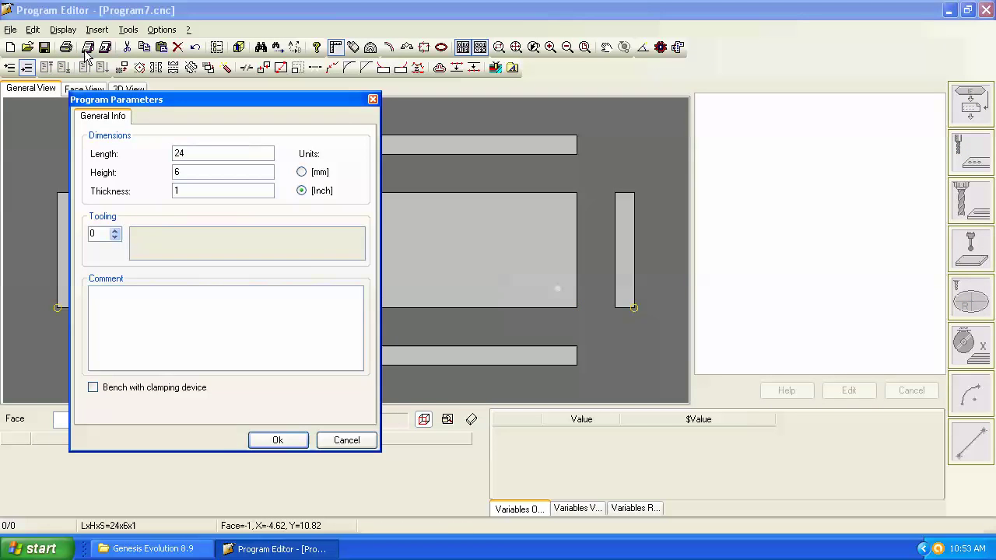
double_click(200, 152)
type("18")
left_click(276, 440)
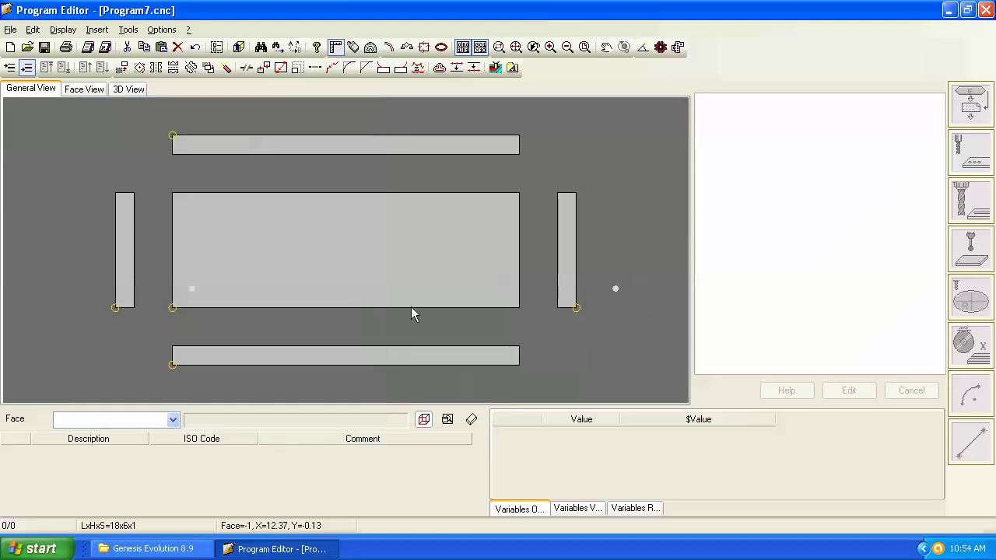
left_click(403, 283)
left_click(616, 290)
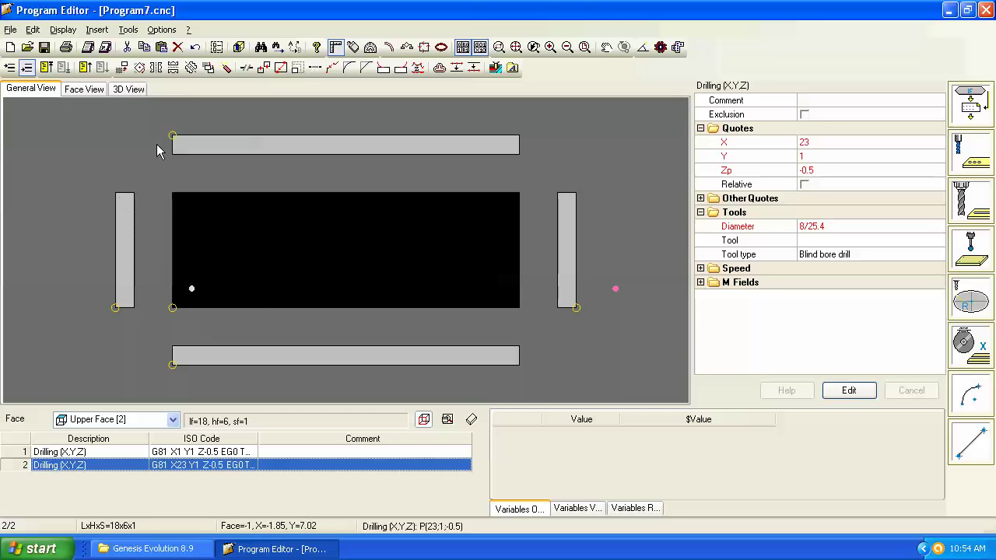
Undo the X 23 hole and start a new Drilling (X,Y,Z), editing its X value
left_click(195, 47)
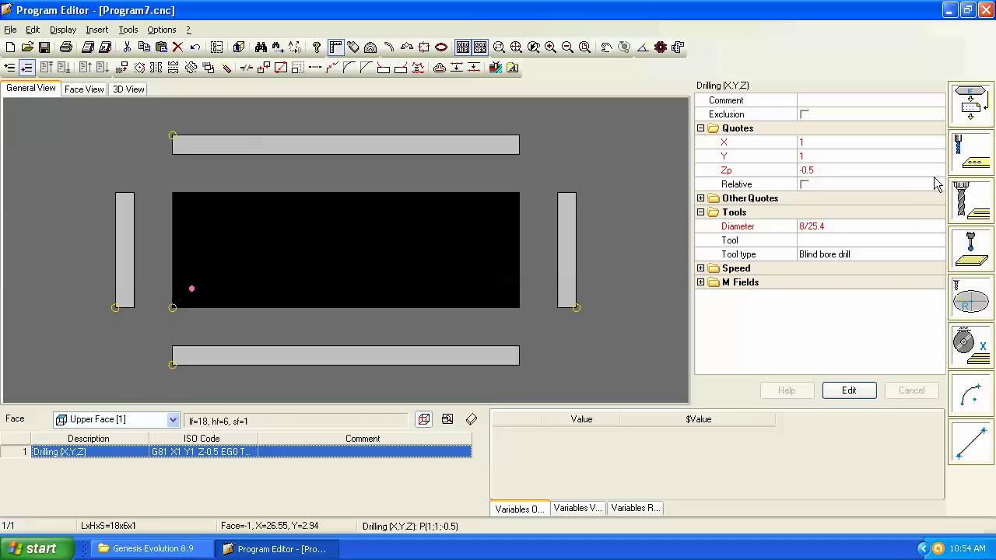
left_click(972, 152)
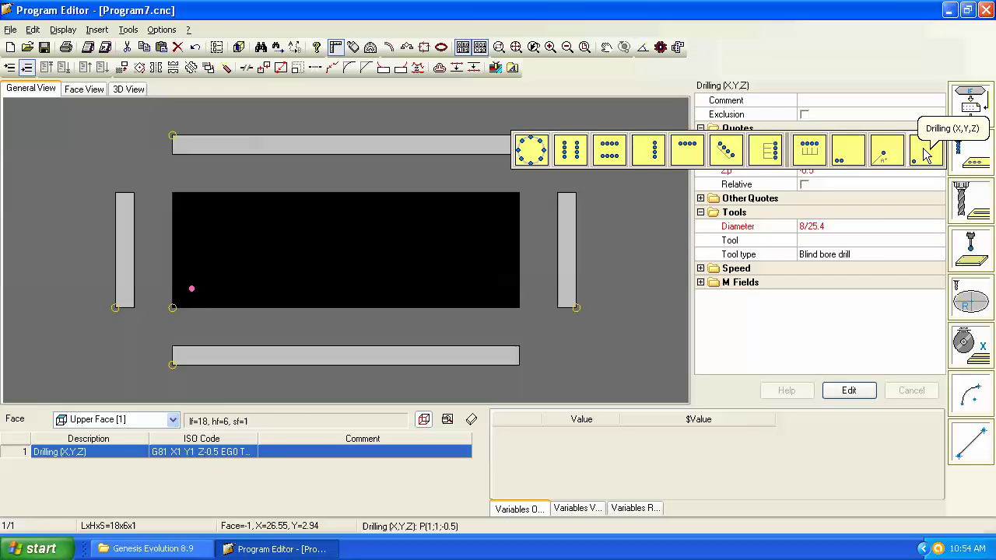
left_click(923, 152)
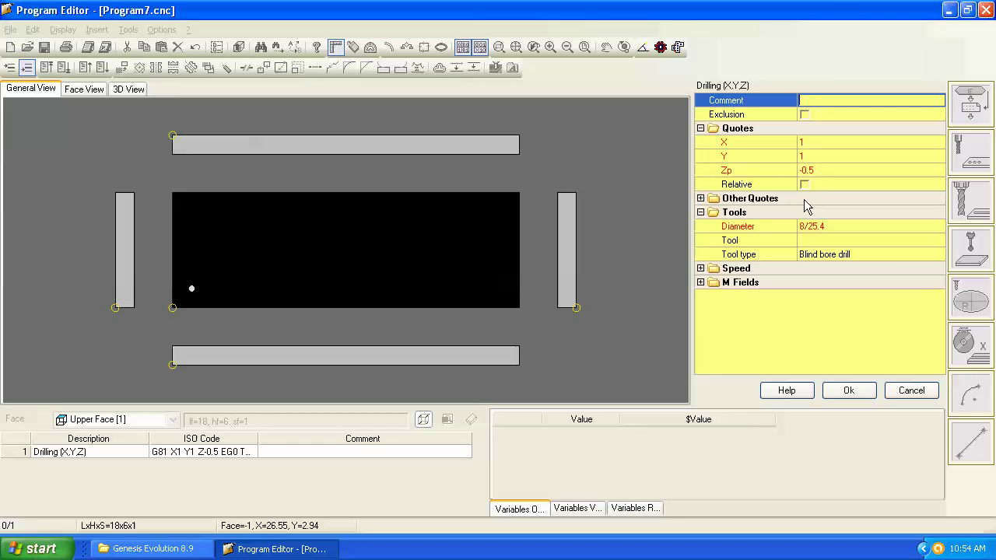
left_click(807, 144)
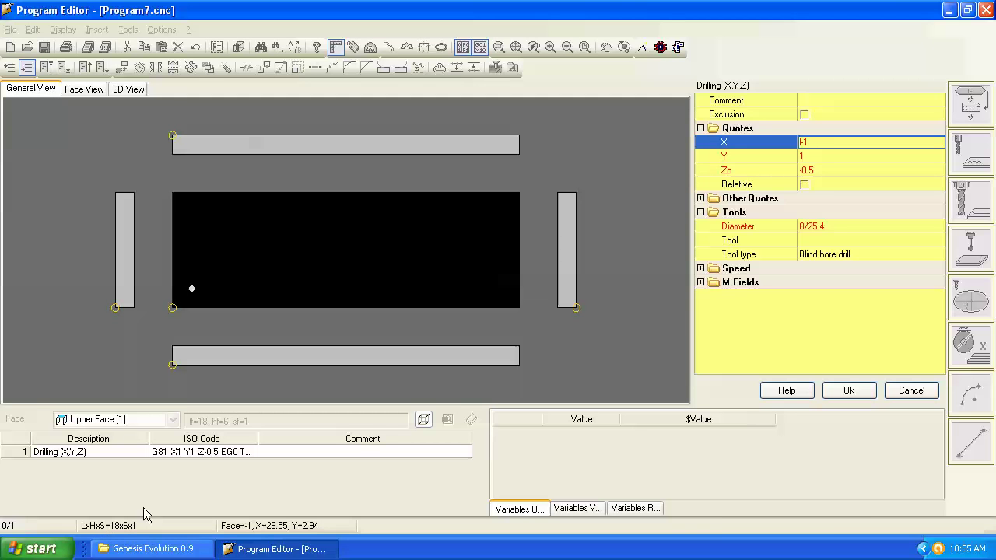
Confirm the X l-1, Y 1 hole and change the panel length back to 24 inches
left_click(849, 390)
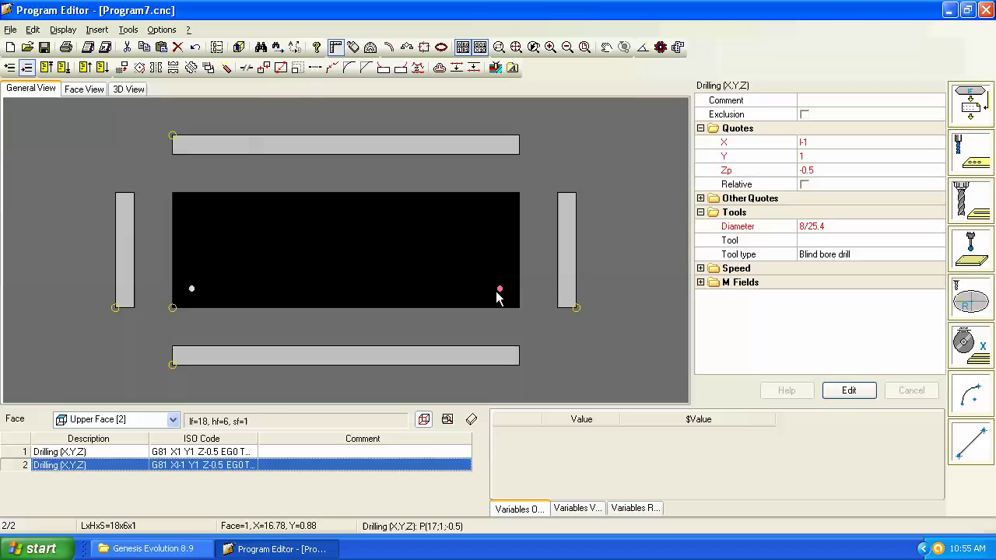
left_click(89, 48)
left_click_drag(216, 175, 122, 173)
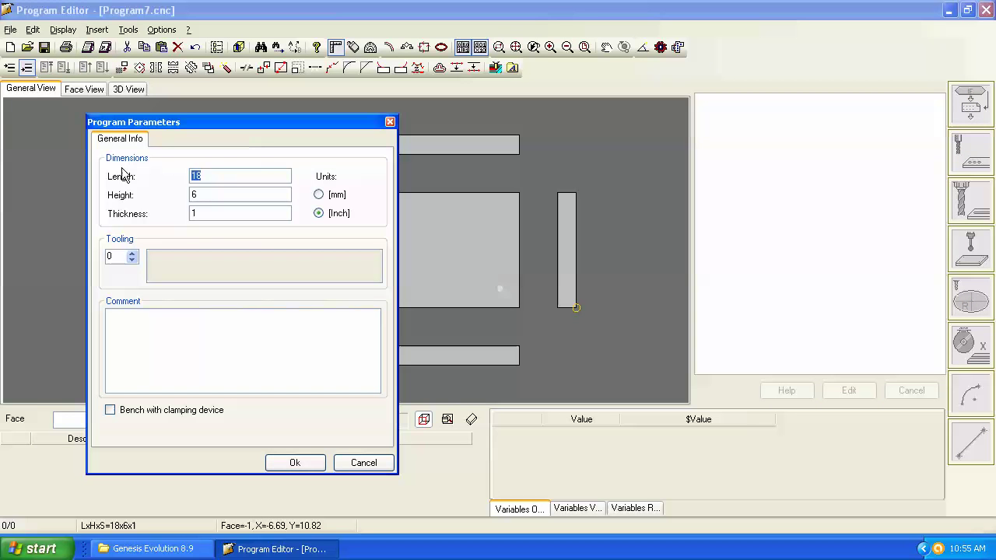
type("24")
left_click(318, 468)
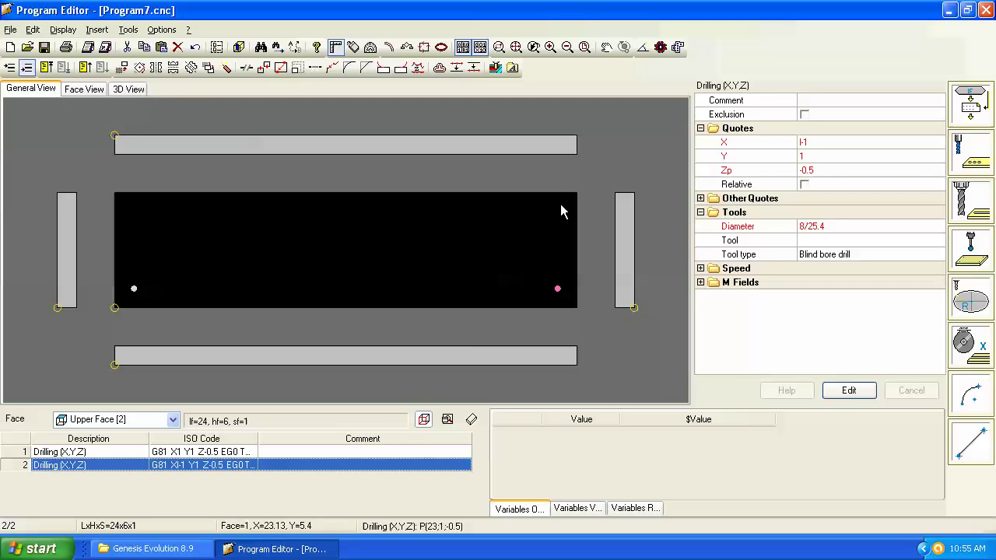
Add a Drilling (X,Y,Z) hole at X l-1, Y h-1
left_click(982, 170)
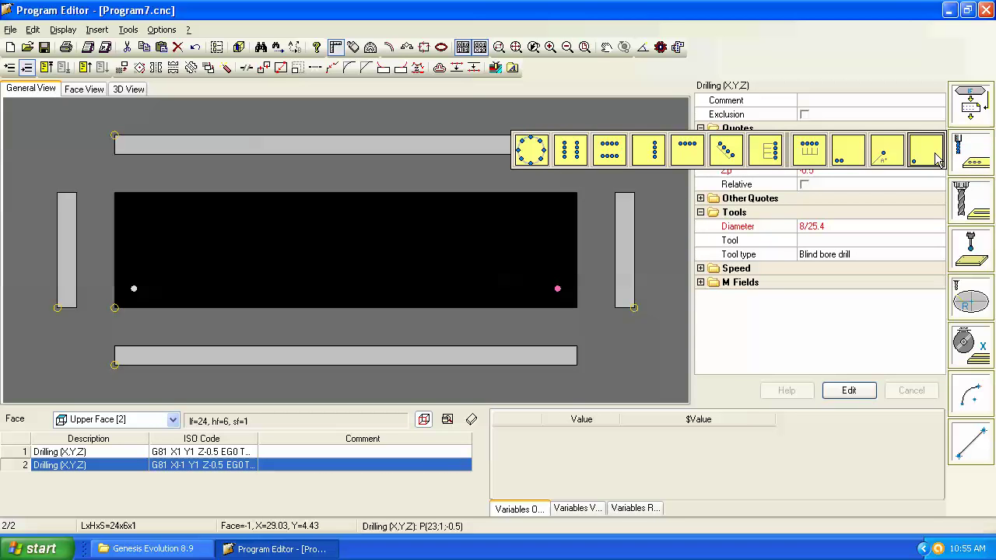
left_click(937, 157)
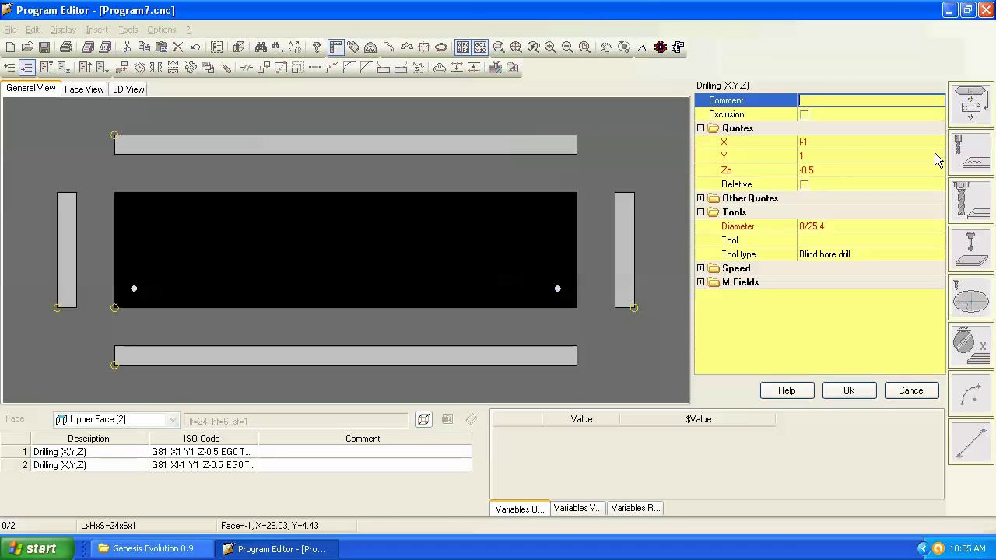
left_click(808, 156)
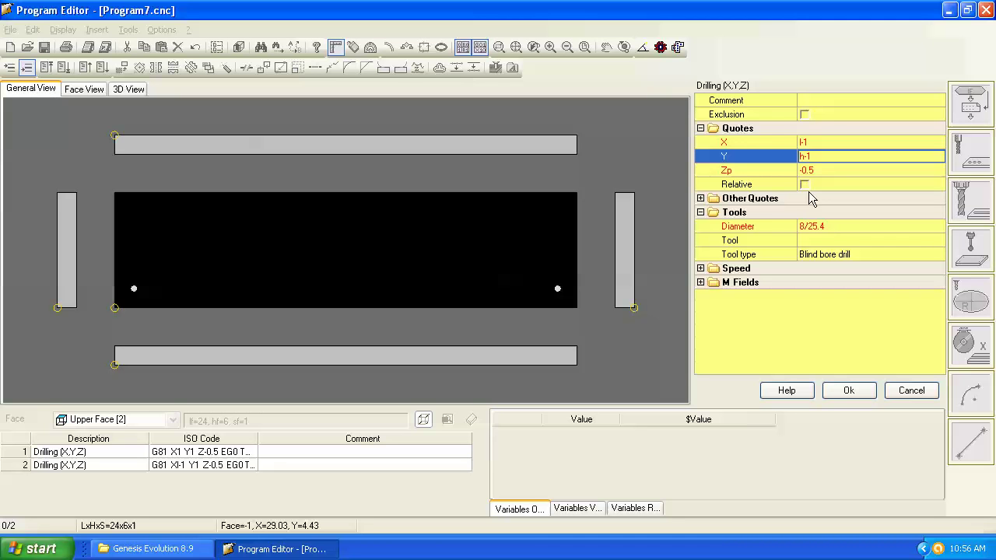
left_click(848, 393)
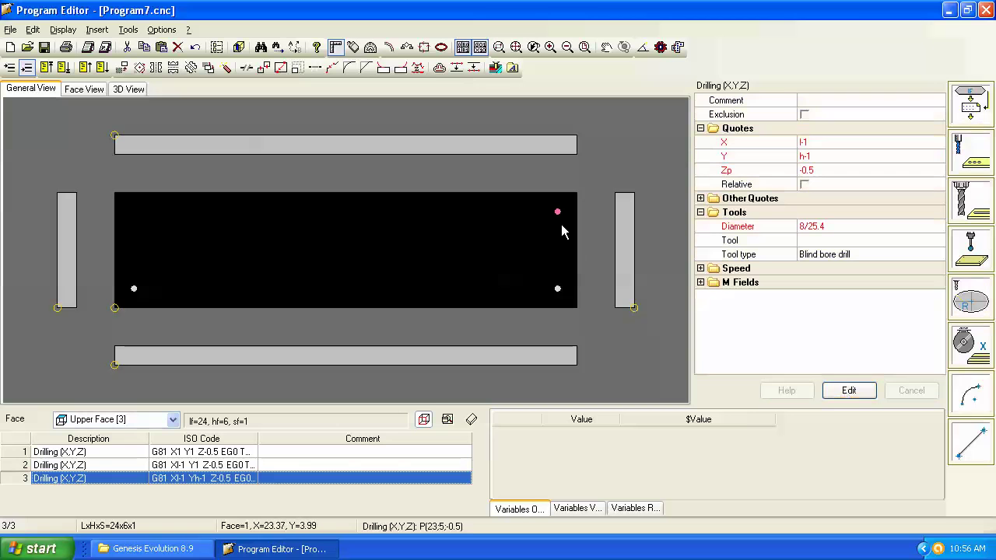
Add another Drilling (X,Y,Z) hole at X 1, Y h-1
left_click(971, 151)
left_click(906, 160)
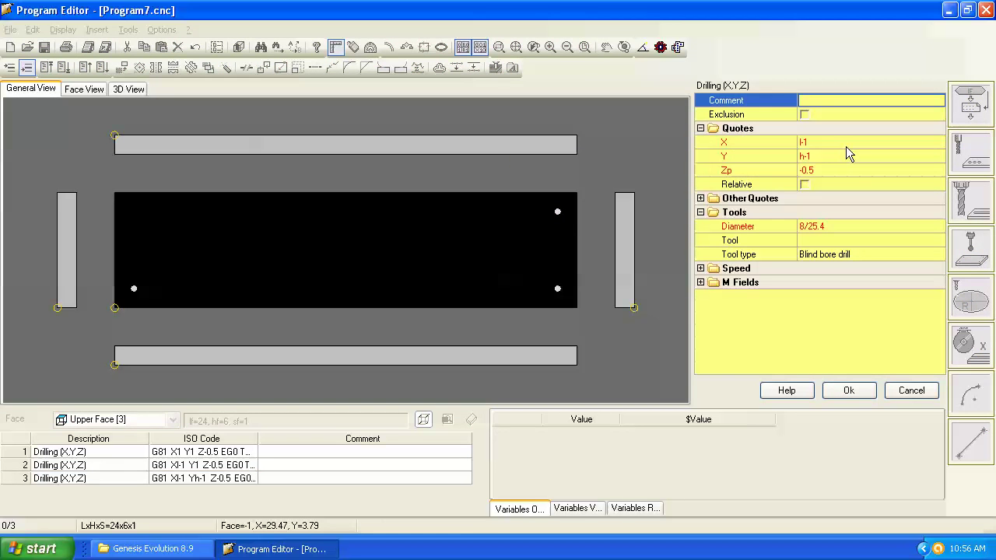
left_click(817, 143)
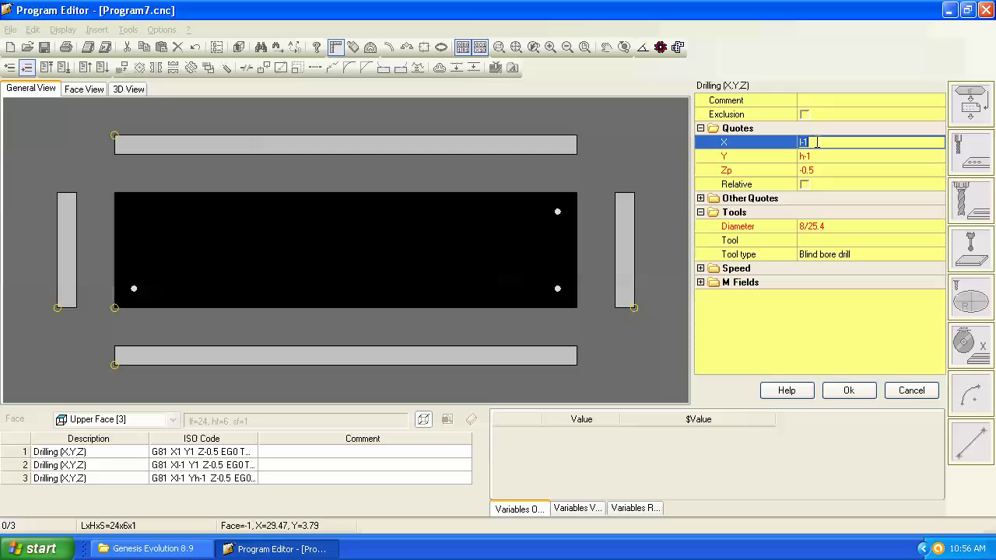
type("1")
left_click(848, 388)
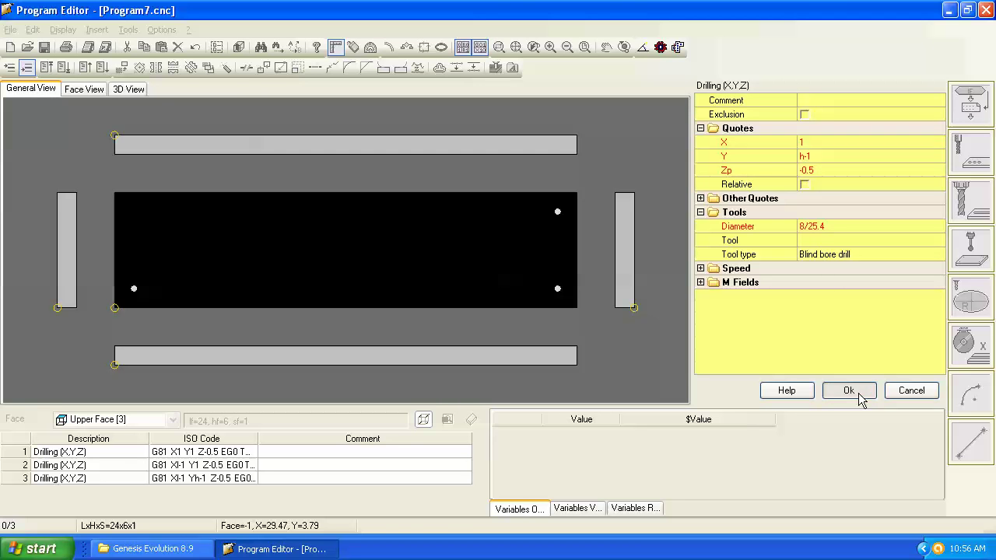
left_click(88, 47)
double_click(140, 86)
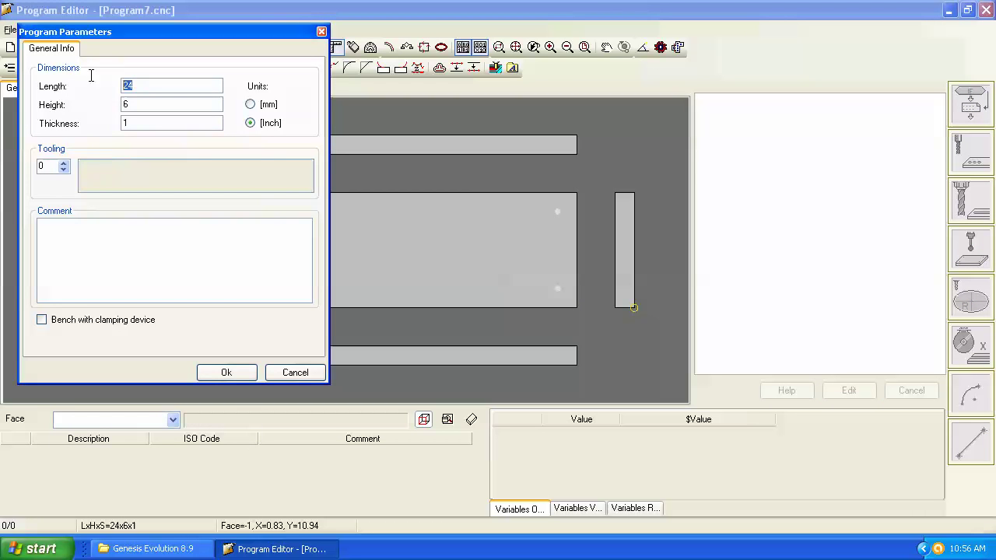
type("6")
left_click(237, 377)
left_click(337, 272)
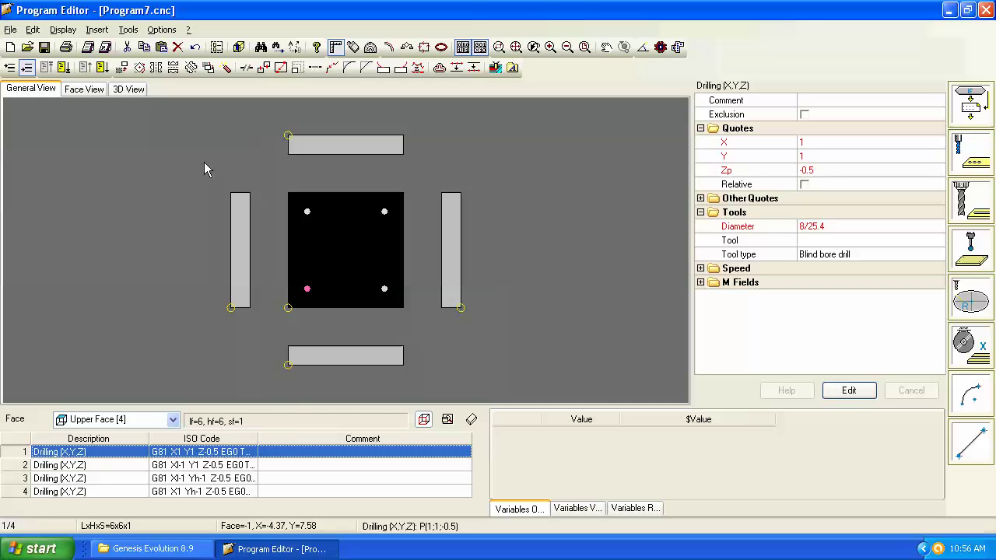
left_click(88, 48)
double_click(156, 107)
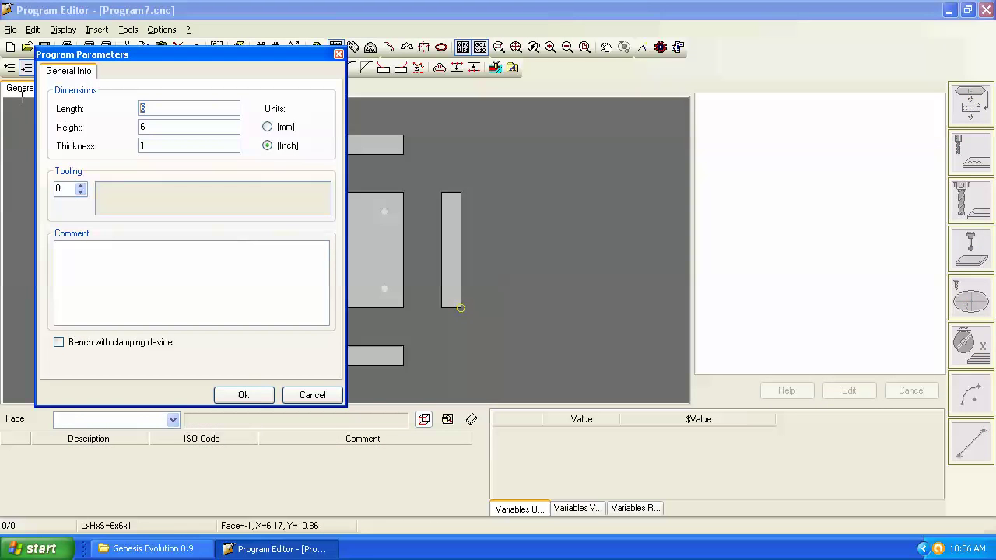
type("24")
left_click(258, 396)
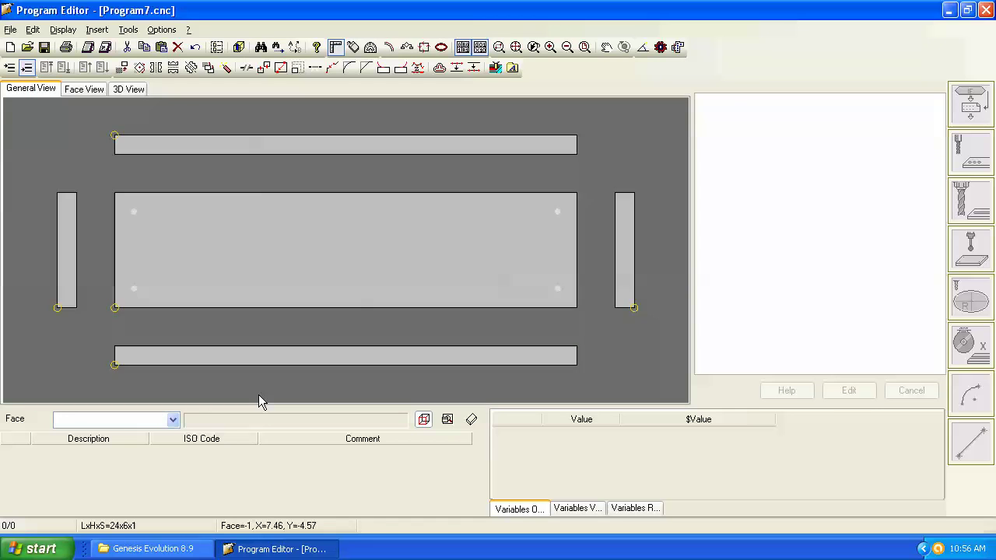
left_click(342, 247)
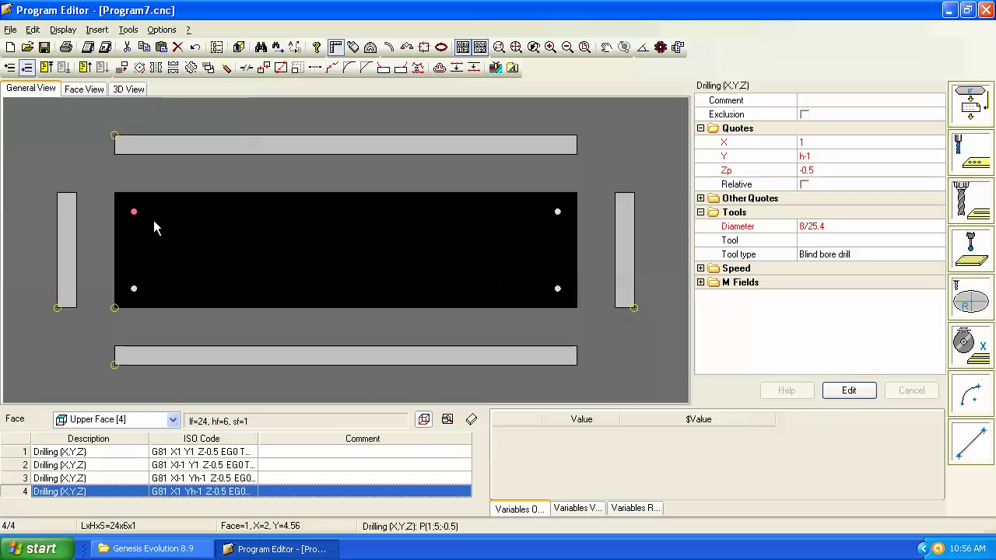
Delete drilling rows 4, 3 and 2, leaving only the hole at X 1, Y 1
left_click(192, 47)
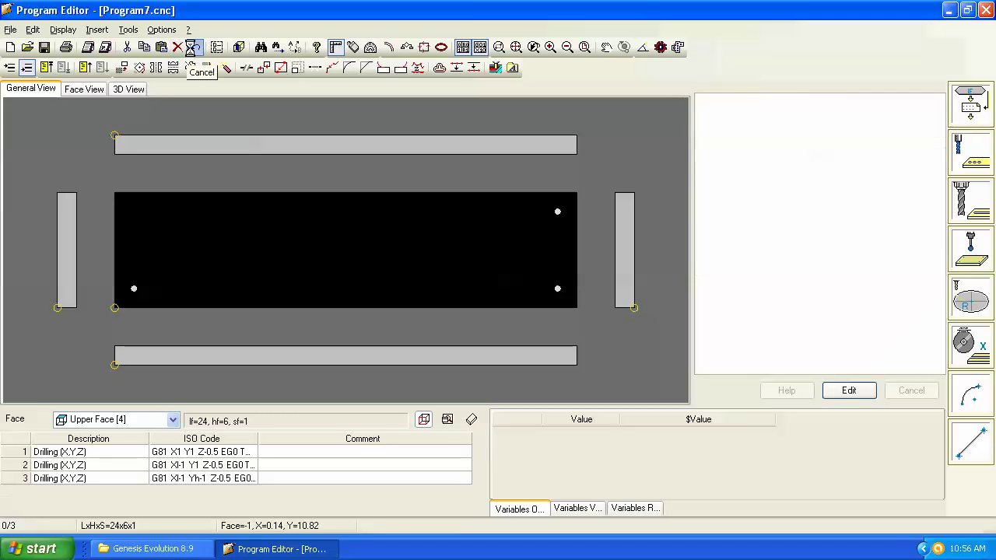
left_click(193, 48)
left_click(194, 49)
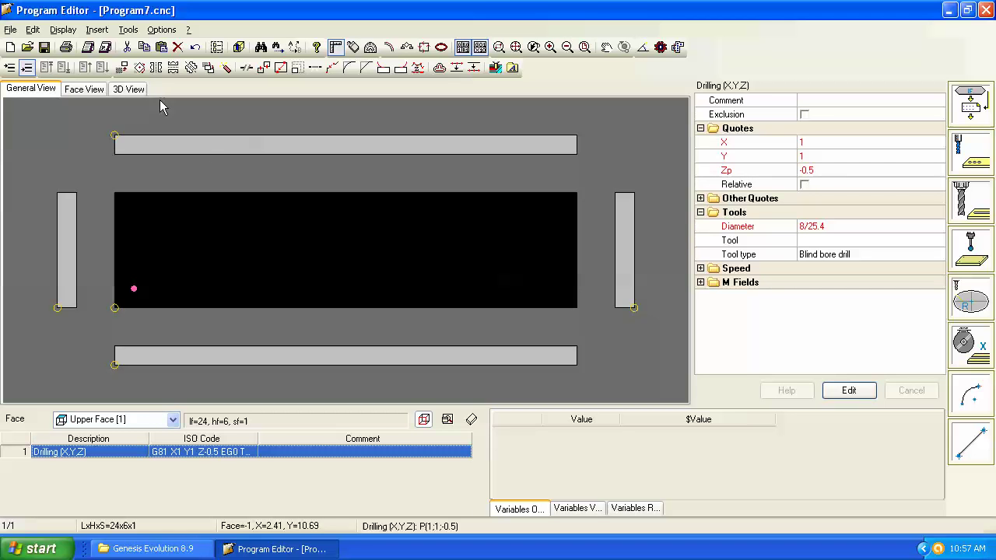
Mirror the lower-left hole about X lf/2.0, duplicating it as a new hole at X 2*(lf/2)-1
left_click(156, 67)
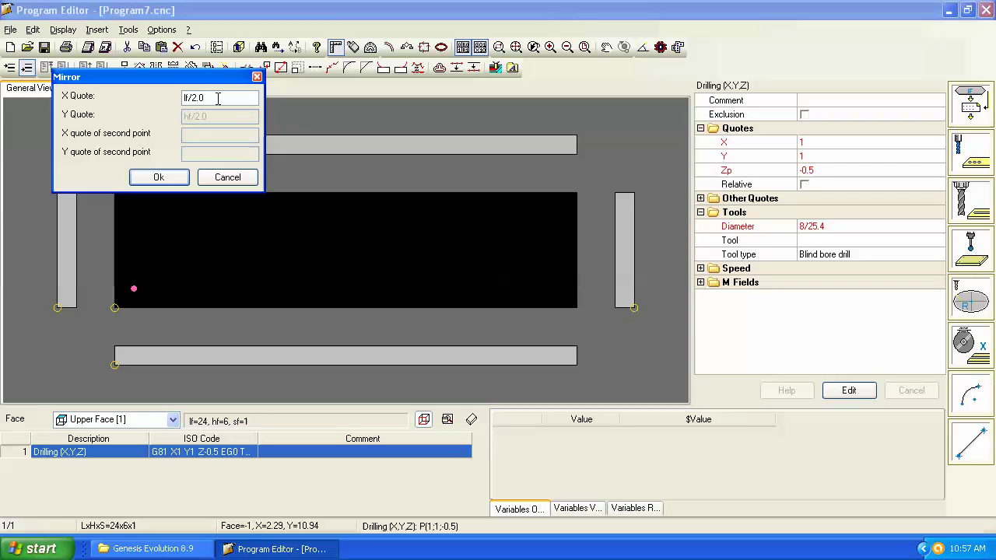
left_click(182, 183)
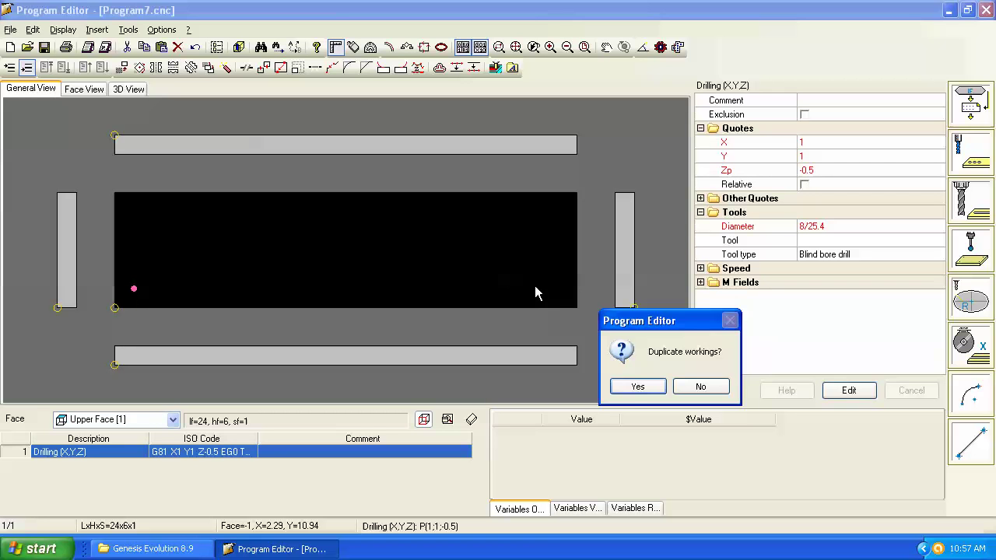
left_click(635, 387)
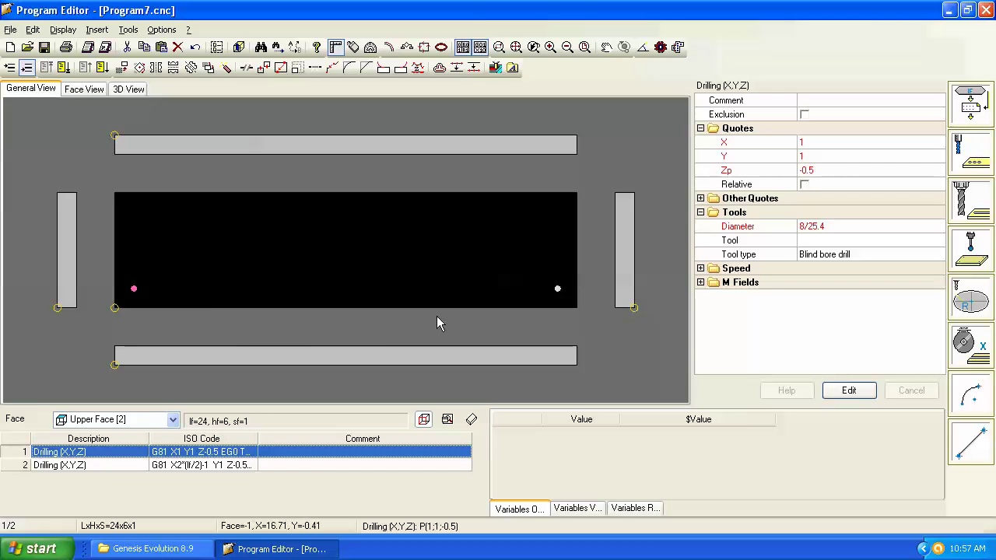
Select both lower drill points, the hole at X 1 and its mirror at X 2*(lf/2)-1
left_click(557, 288, "ctrl")
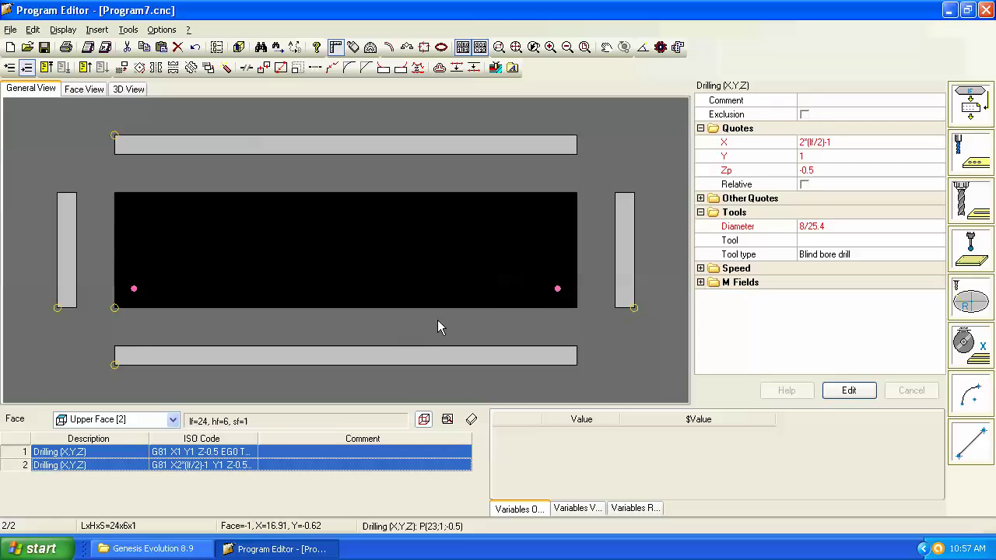
left_click(500, 290)
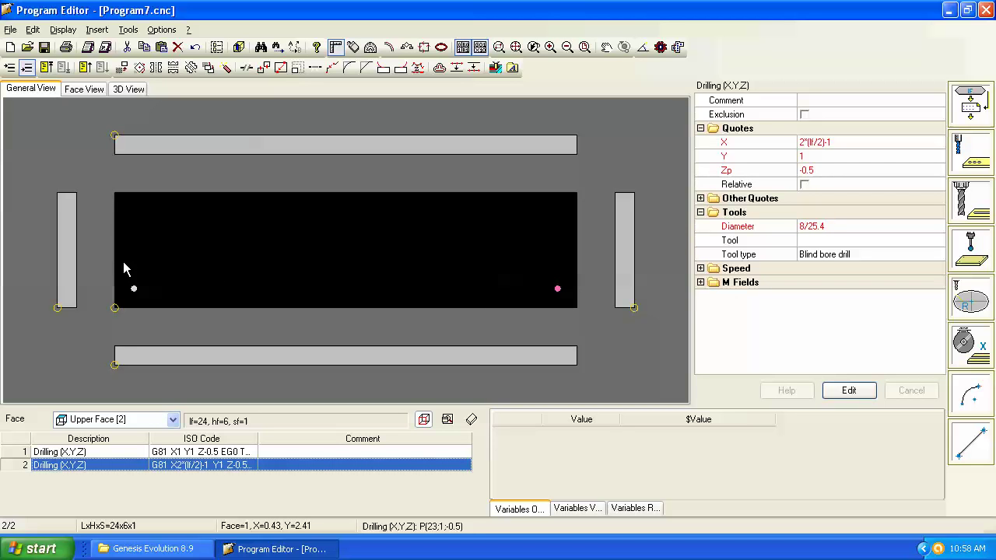
left_click_drag(123, 263, 567, 309)
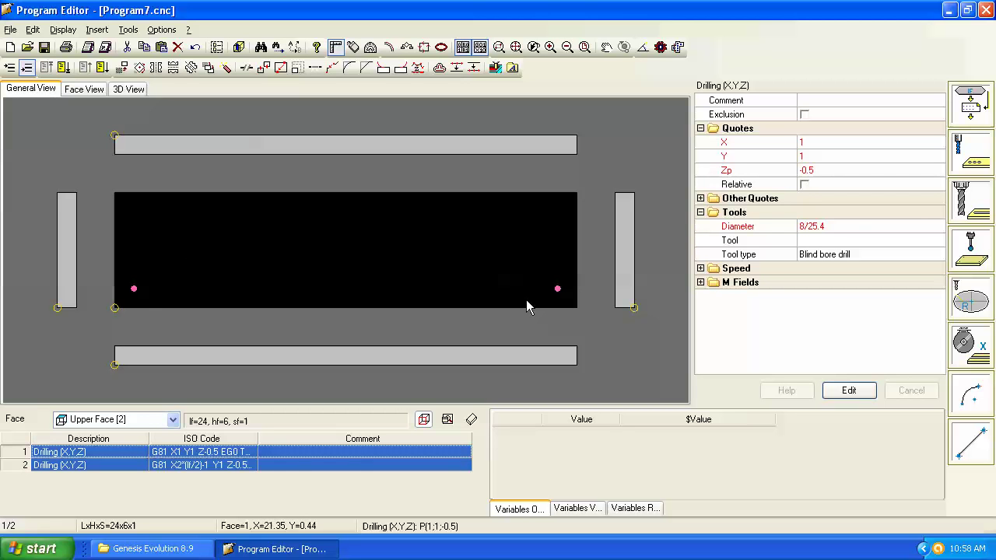
Mirror both lower holes about Y hf/2.0, keeping the originals and adding copies at Y 2*(hf/2)-1
left_click(182, 68)
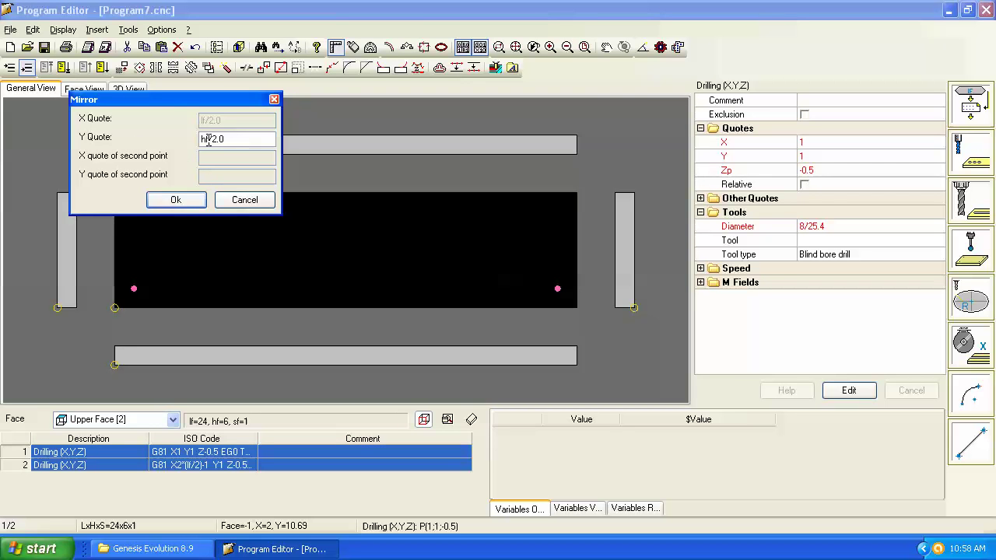
left_click(176, 201)
left_click(466, 320)
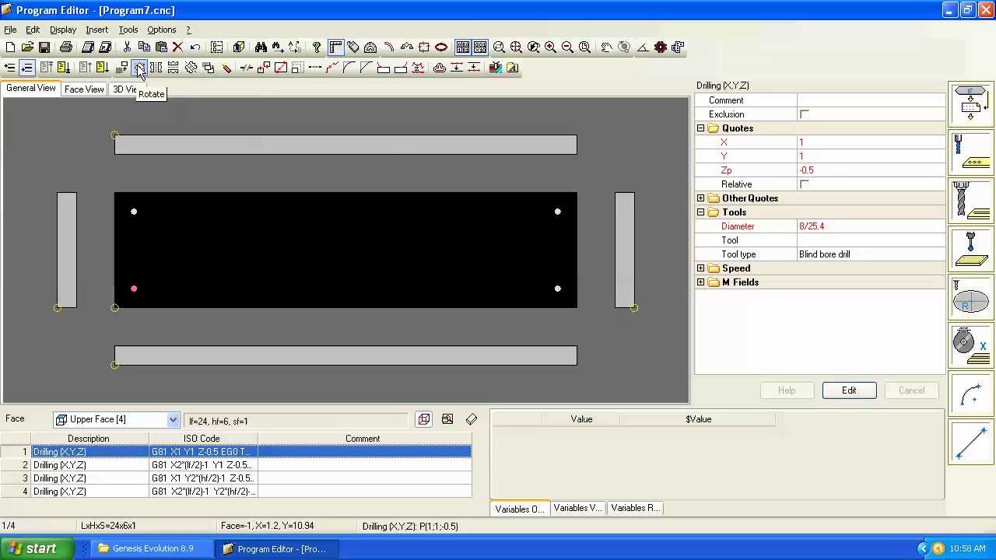
Change the piece Length from 24 to 6 inches, then select the face to check the four holes
left_click(88, 48)
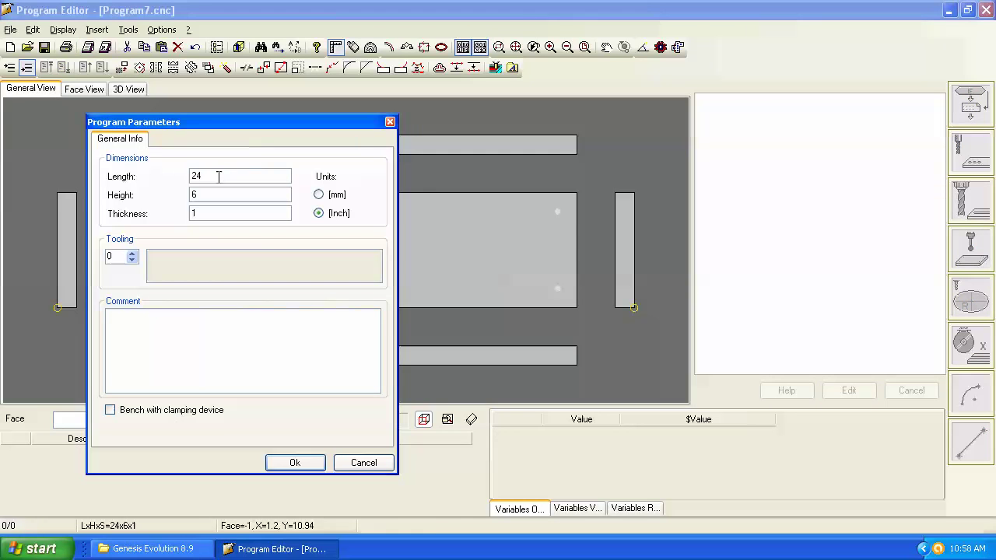
left_click_drag(211, 176, 96, 173)
type("6")
left_click(297, 464)
left_click(345, 277)
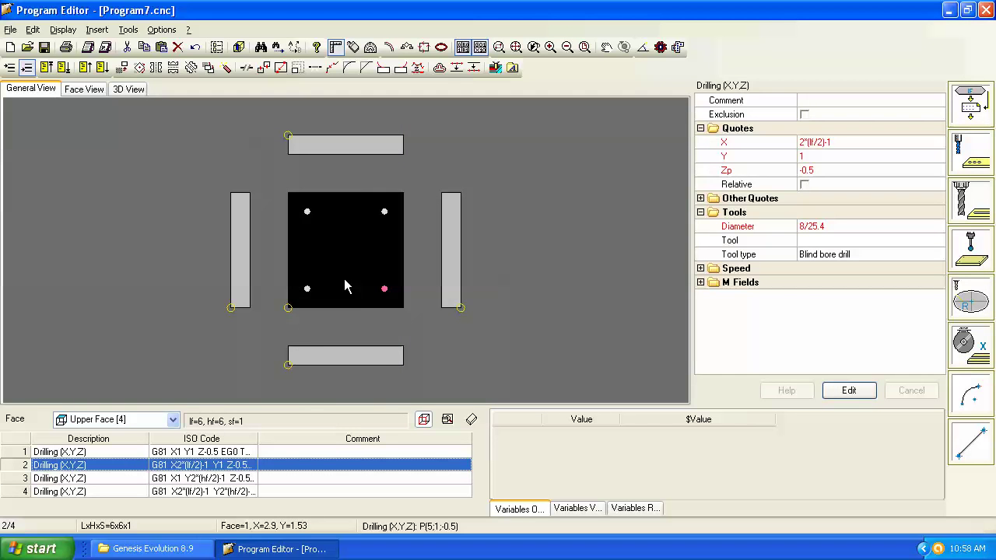